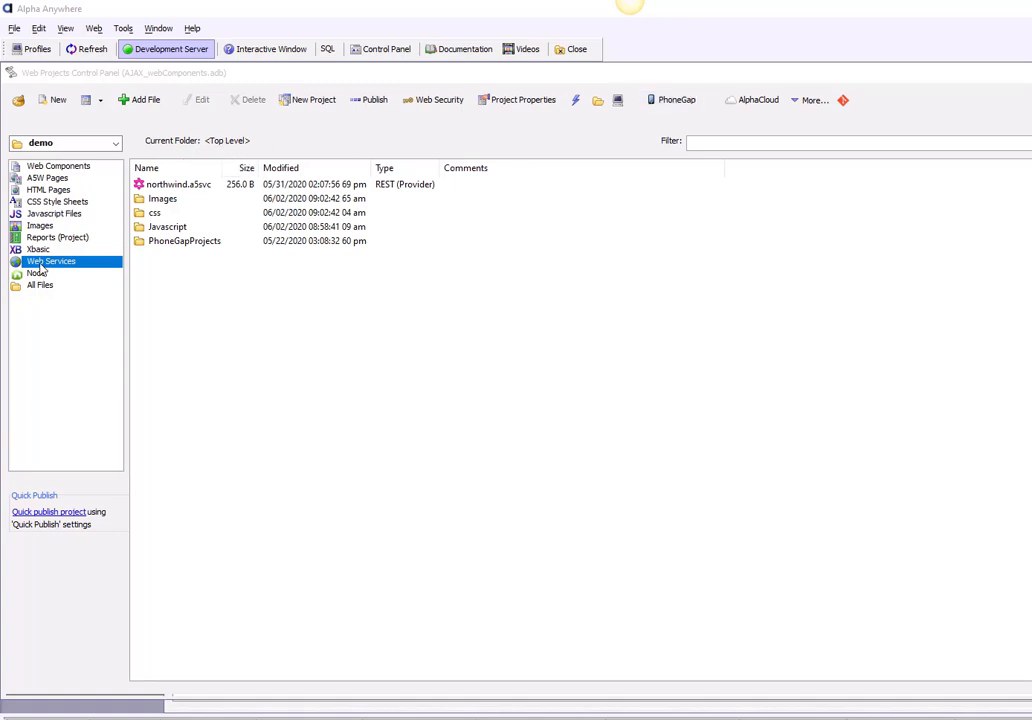
Create a new GraphQL service definition that uses the named connection string sqlserver_northwind
click(58, 104)
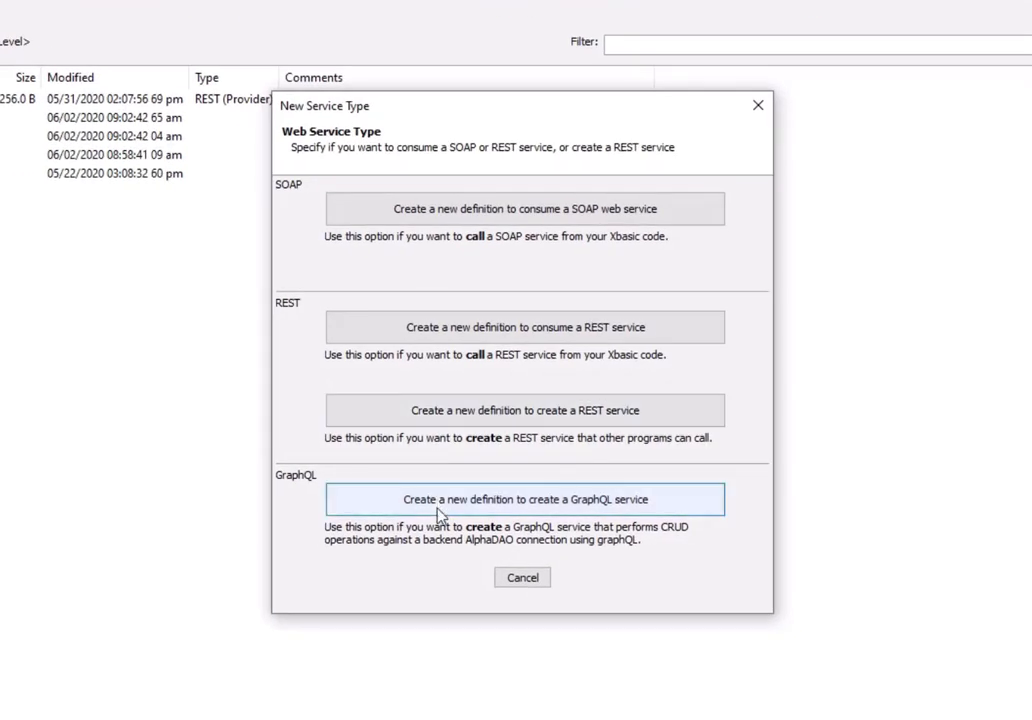
click(617, 504)
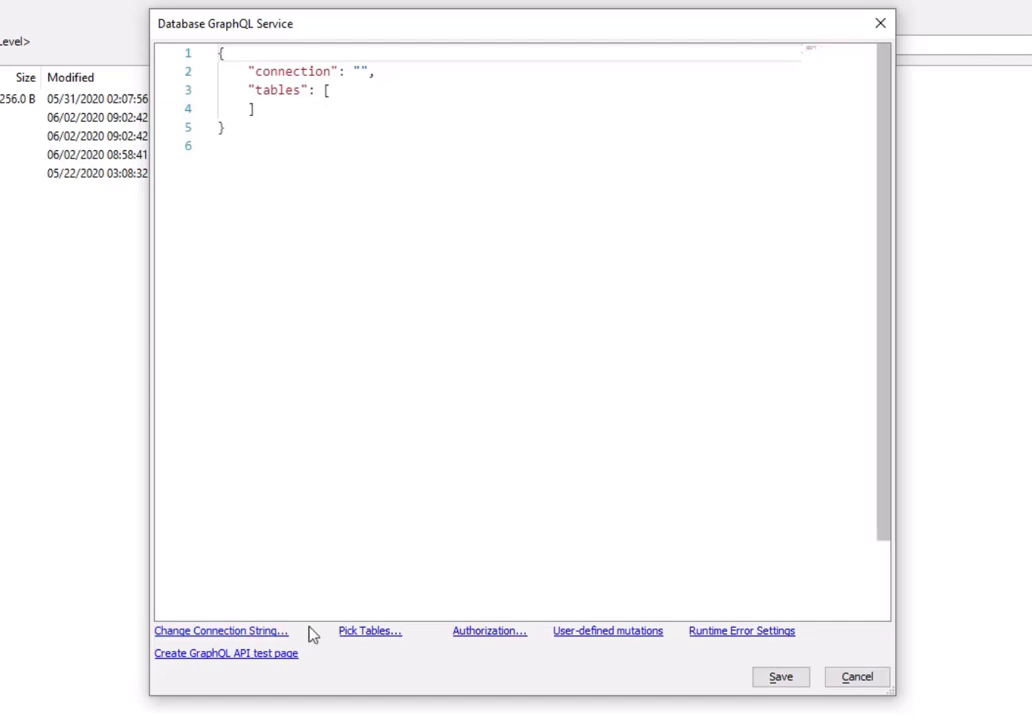
click(193, 632)
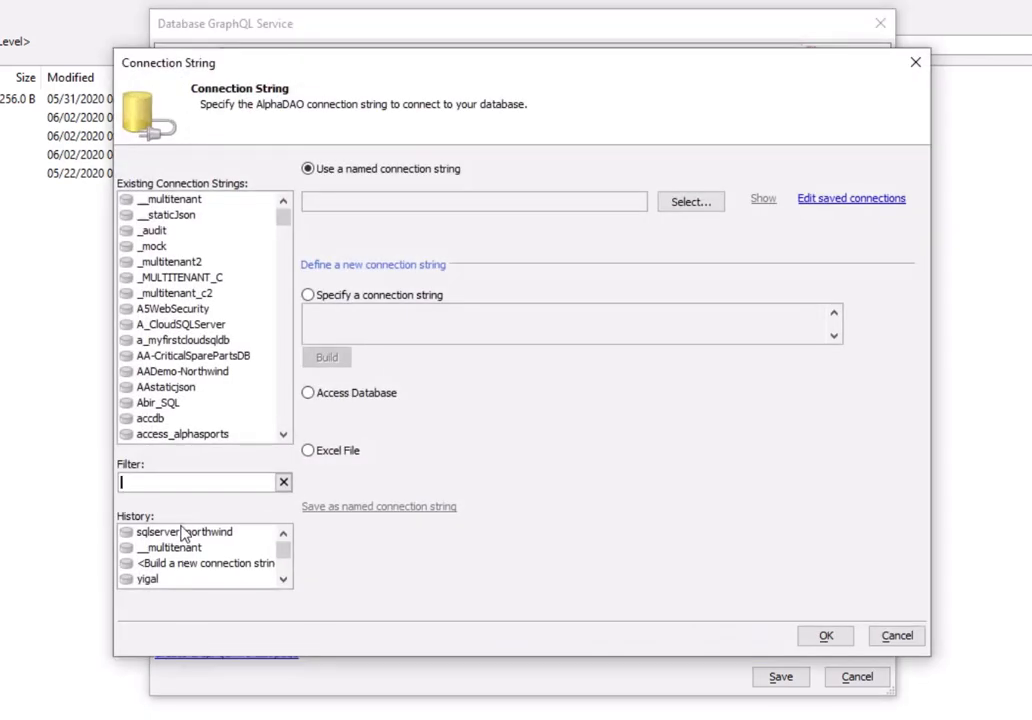
click(185, 534)
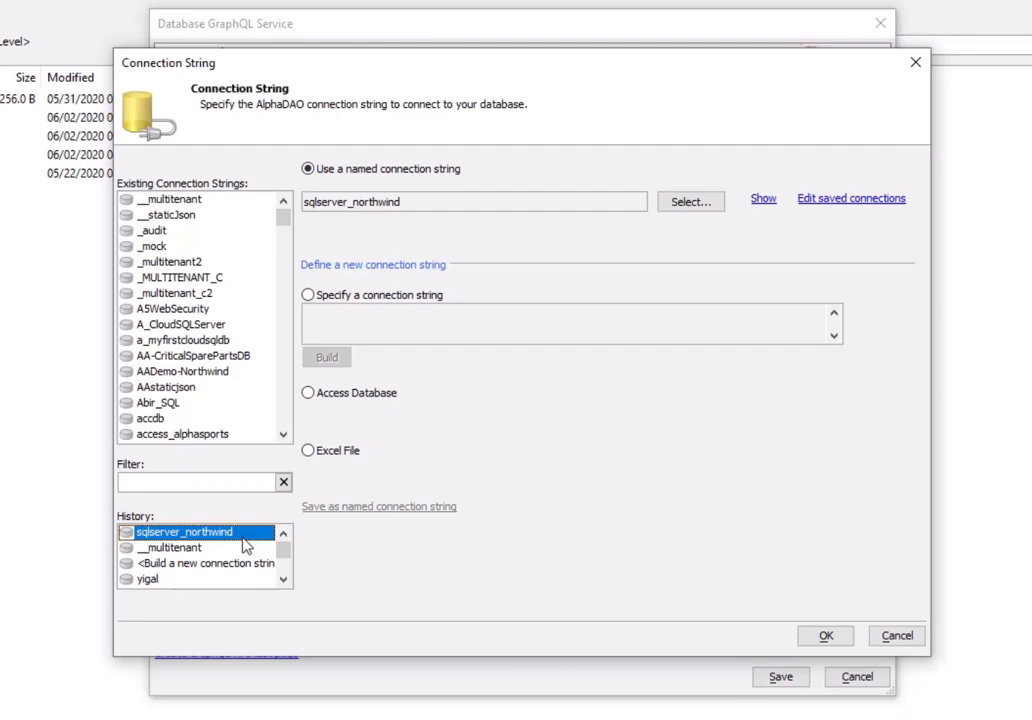
click(824, 638)
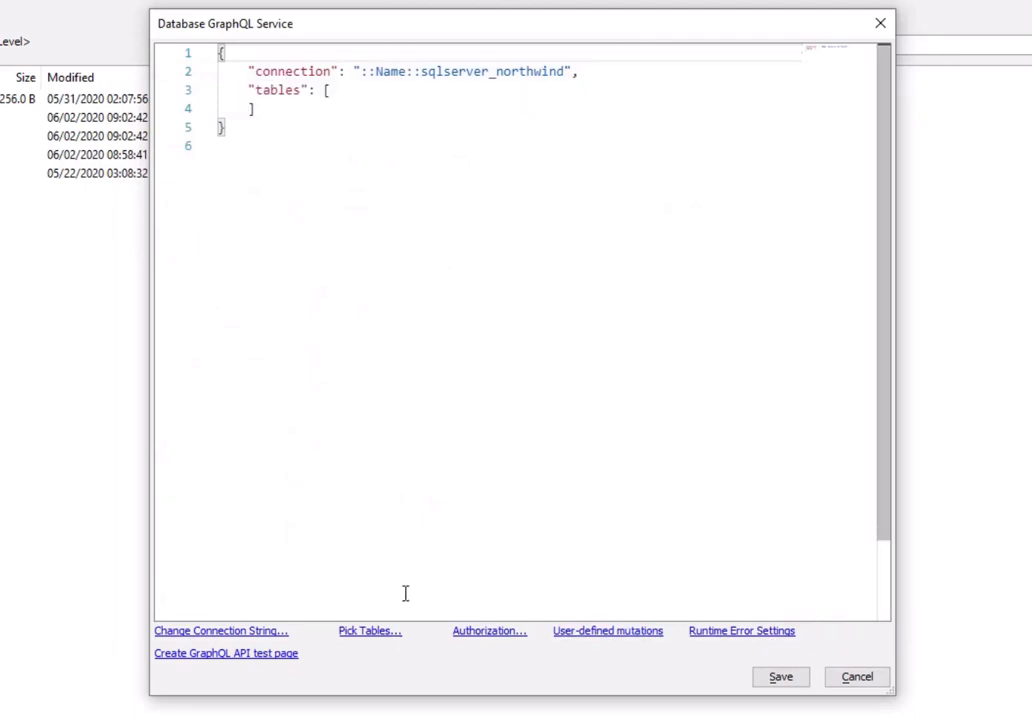
Choose the Customer, Employee, OrderDetail, Order, Product, Region and Category tables to expose in the service
click(368, 631)
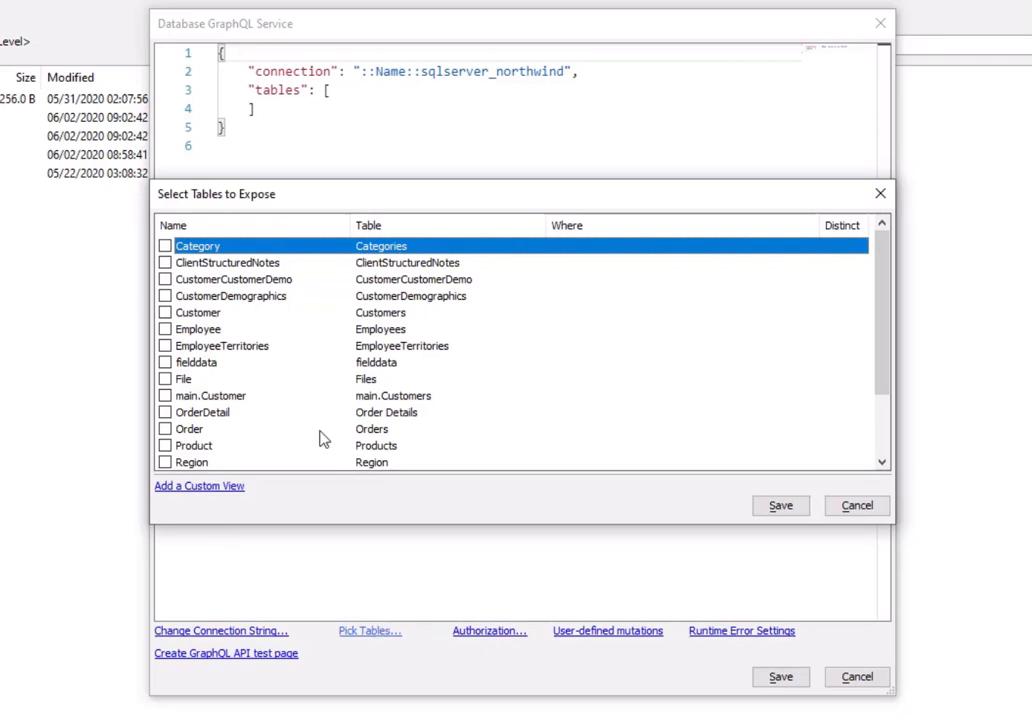
click(165, 313)
click(165, 329)
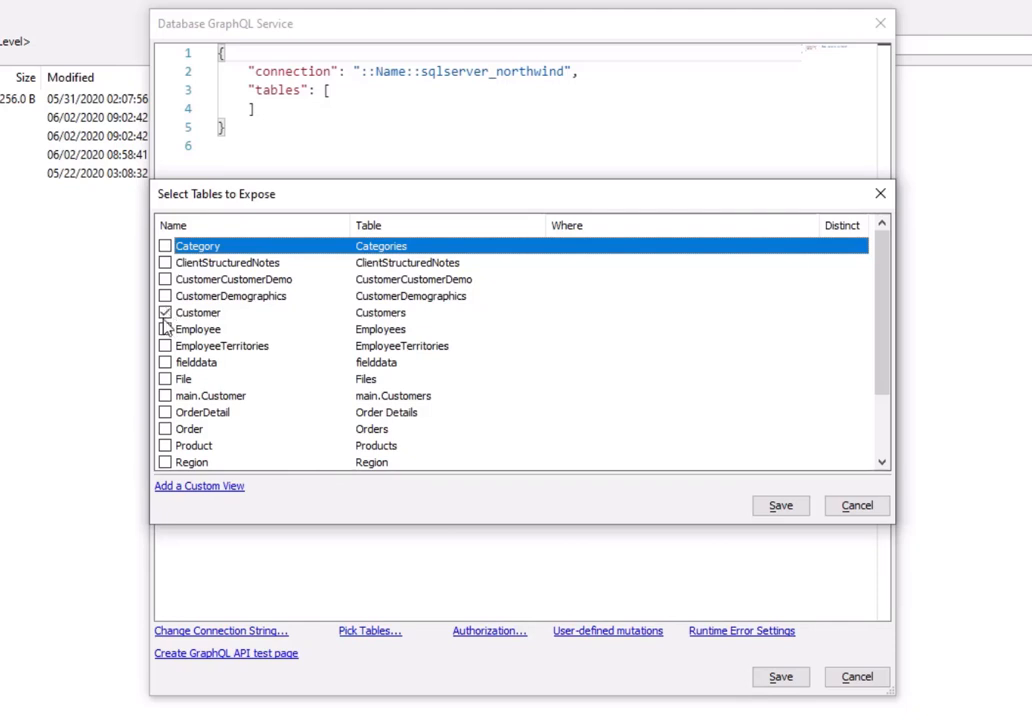
click(165, 412)
click(165, 429)
click(165, 446)
click(165, 462)
click(165, 246)
Add the Shipper, Supplier and Territory tables to the exposed tables and save the table selection
scroll(252, 392, down, 1)
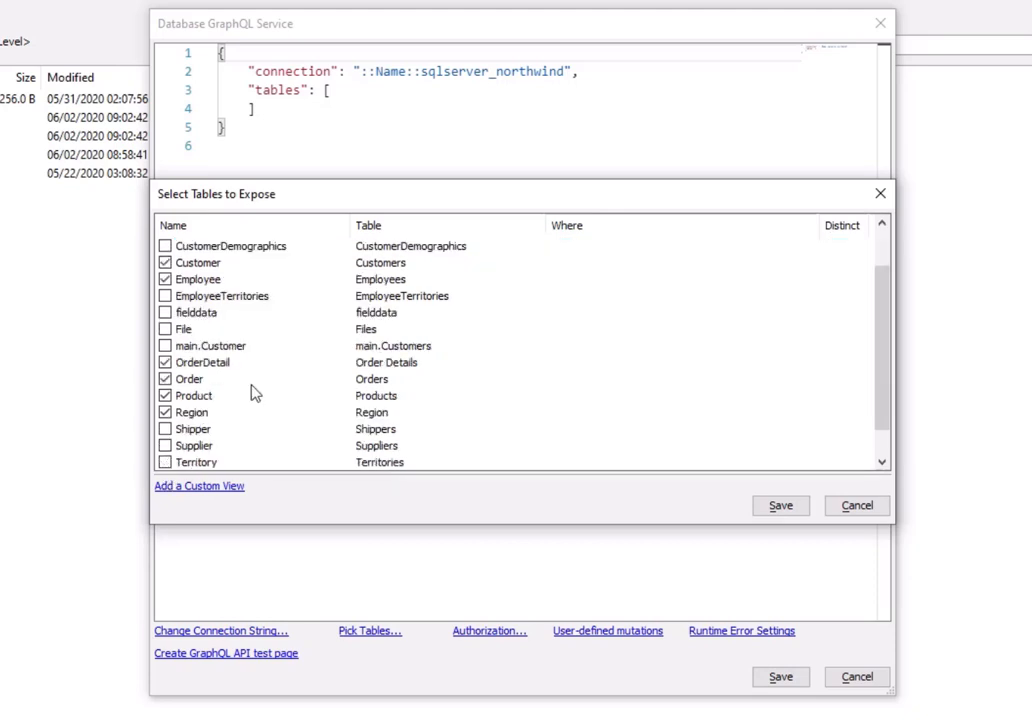
click(165, 429)
click(165, 446)
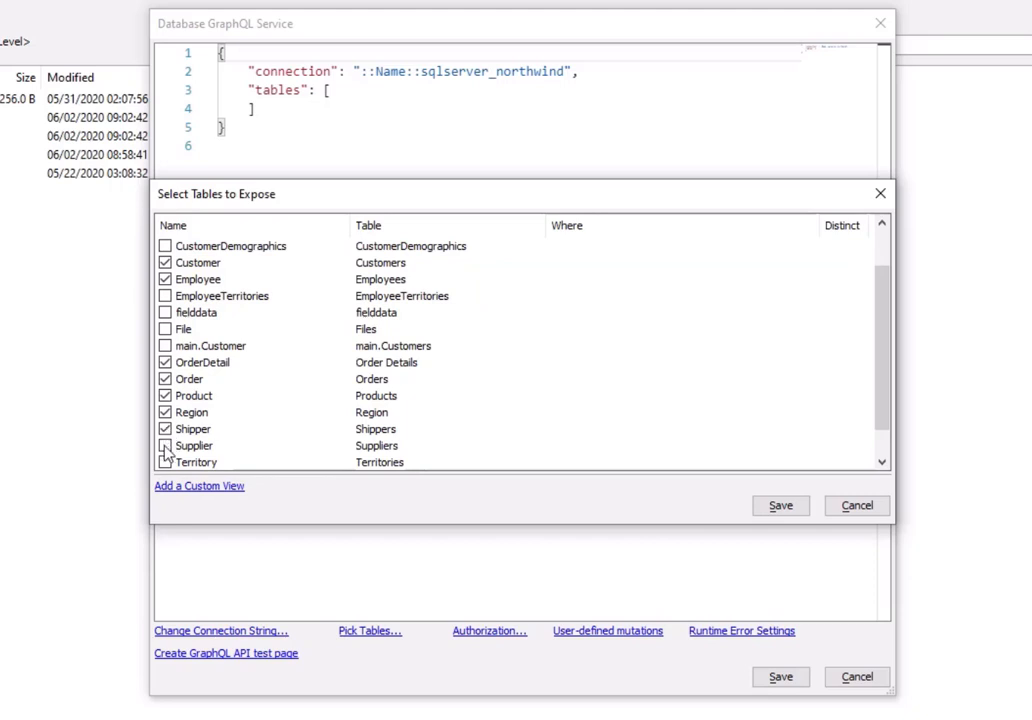
click(165, 462)
scroll(227, 418, down, 1)
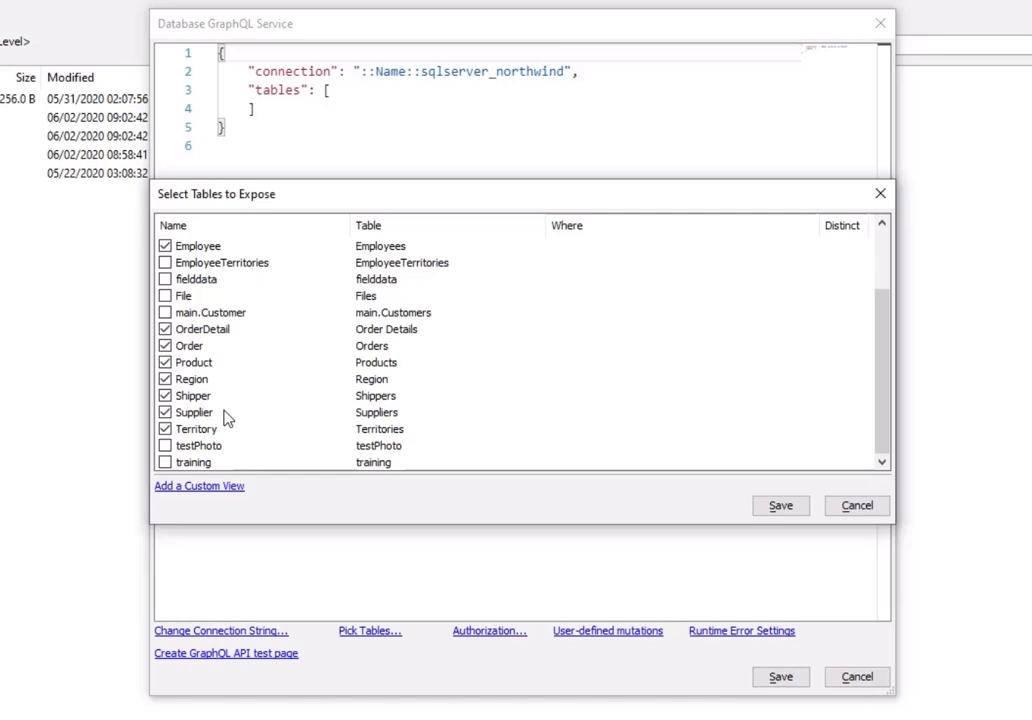
scroll(228, 418, up, 2)
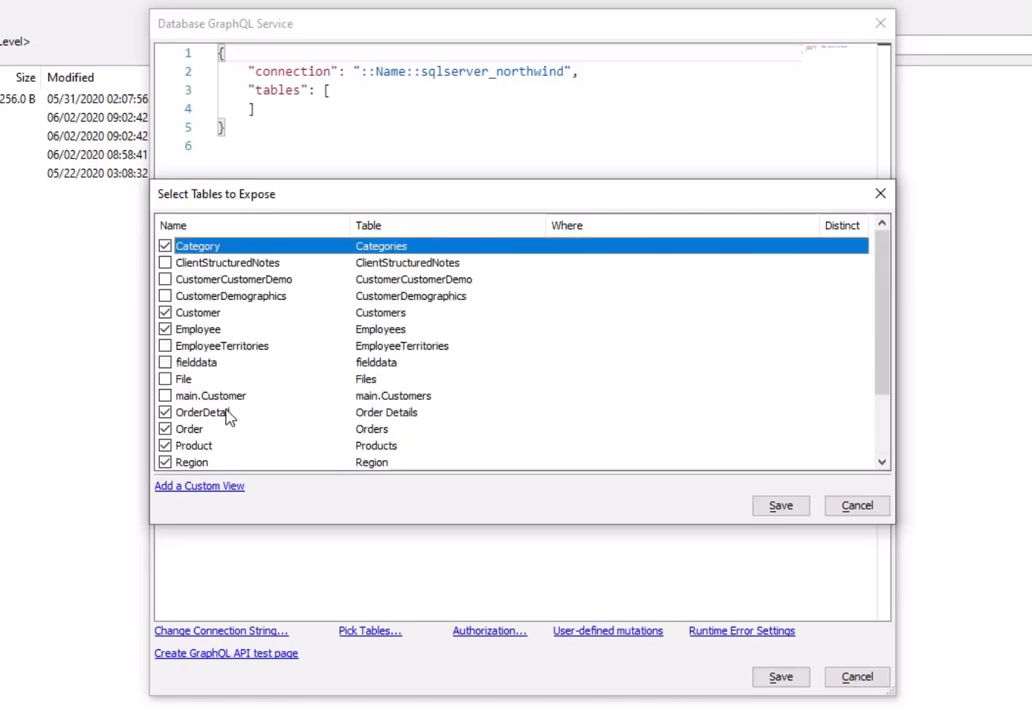
click(195, 487)
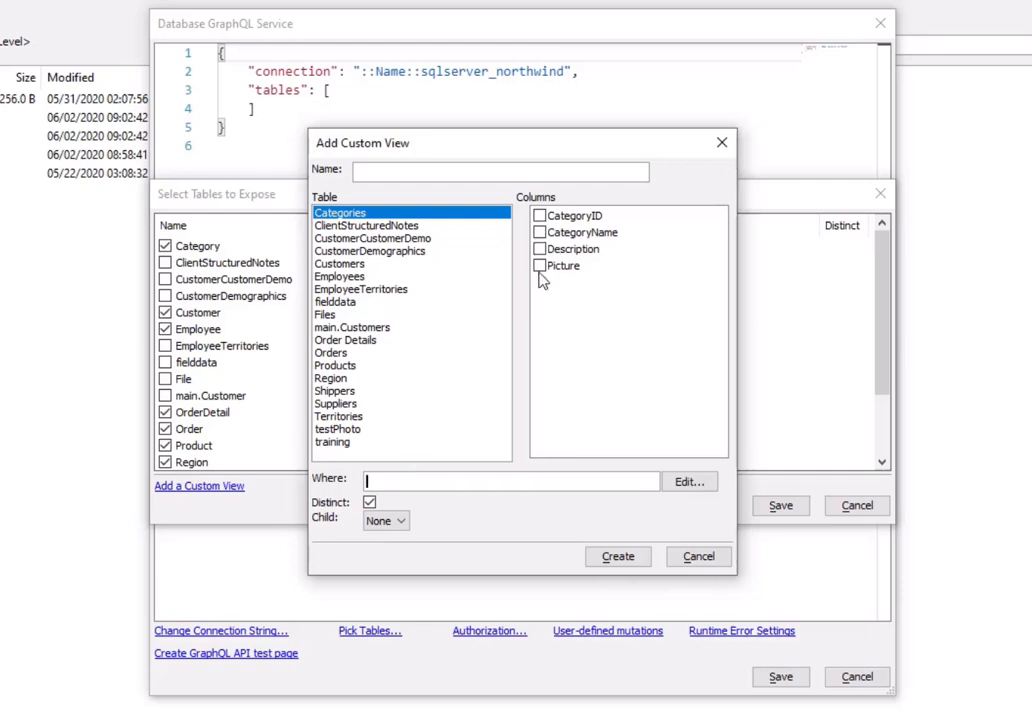
click(698, 557)
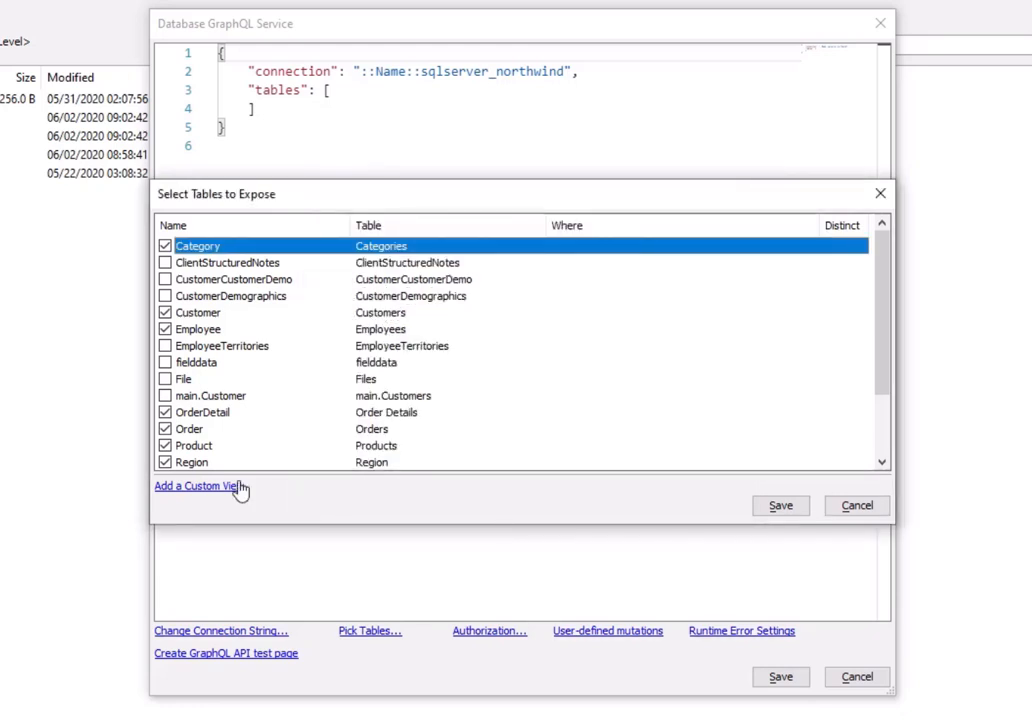
click(782, 508)
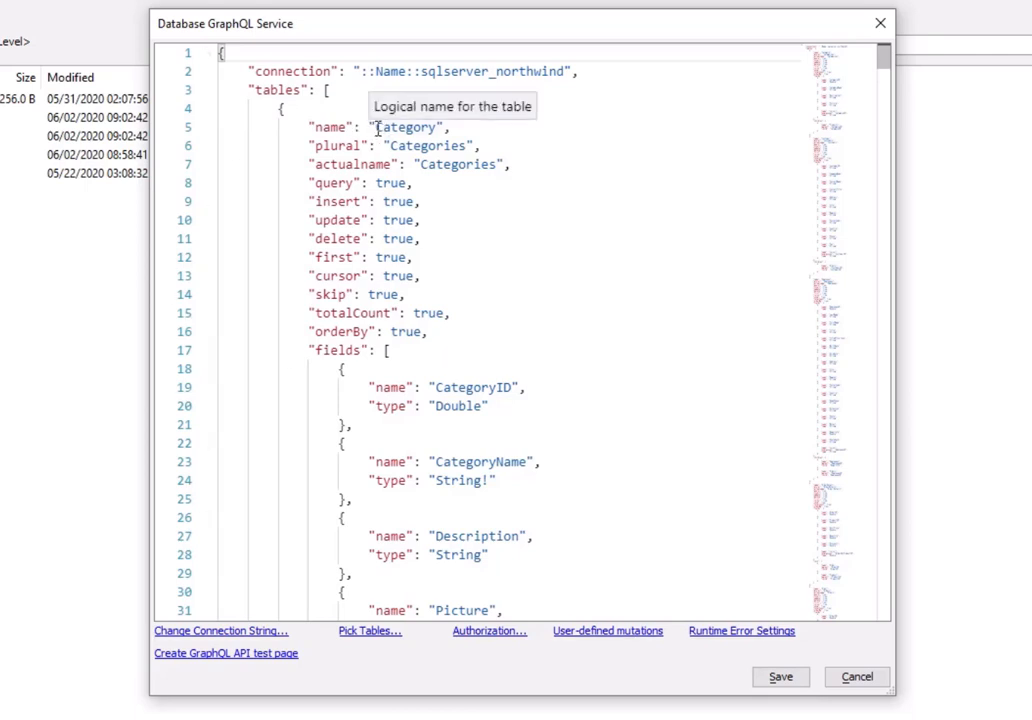
Examine the Category table's names, allowed operations, fields and children in the generated JSON definition
drag(377, 127, 438, 127)
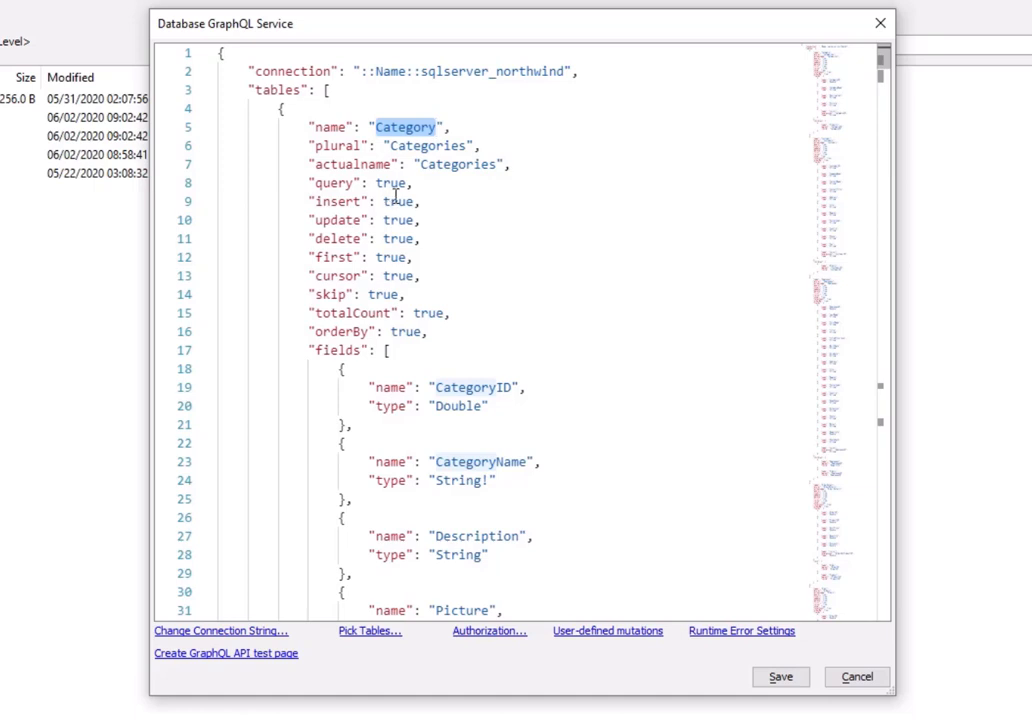
click(475, 166)
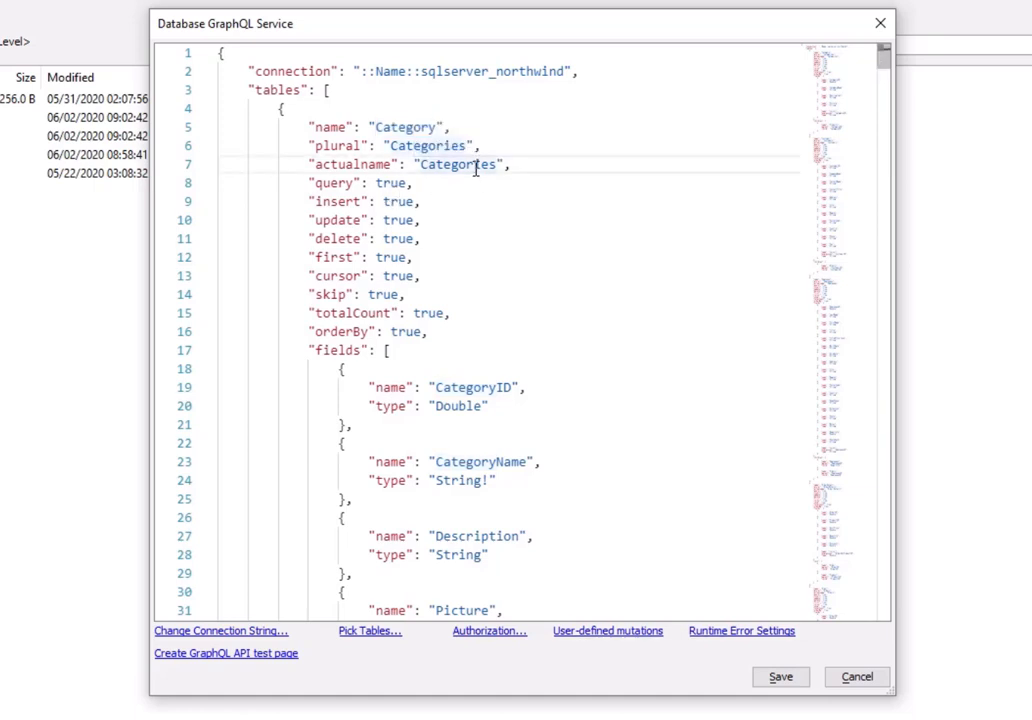
click(407, 127)
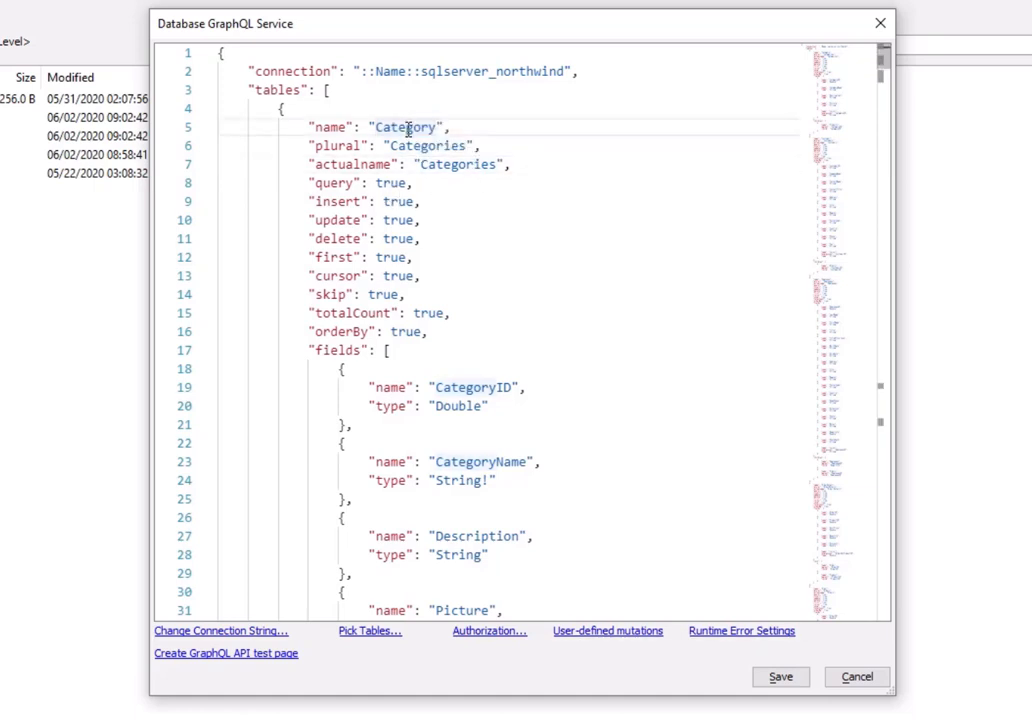
click(458, 166)
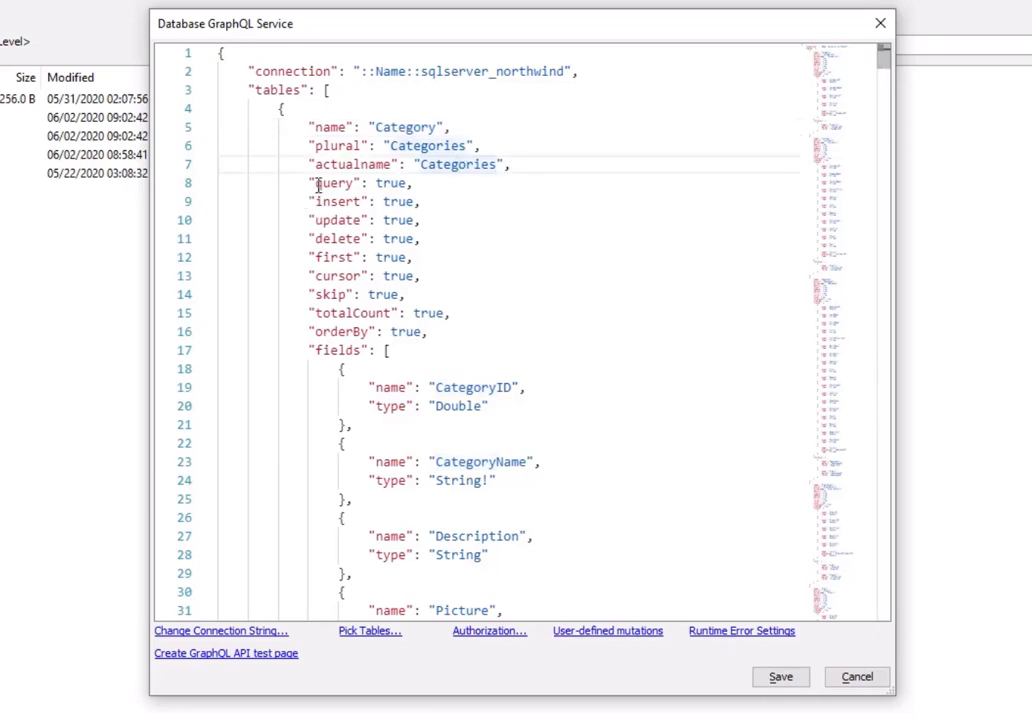
drag(309, 183, 446, 258)
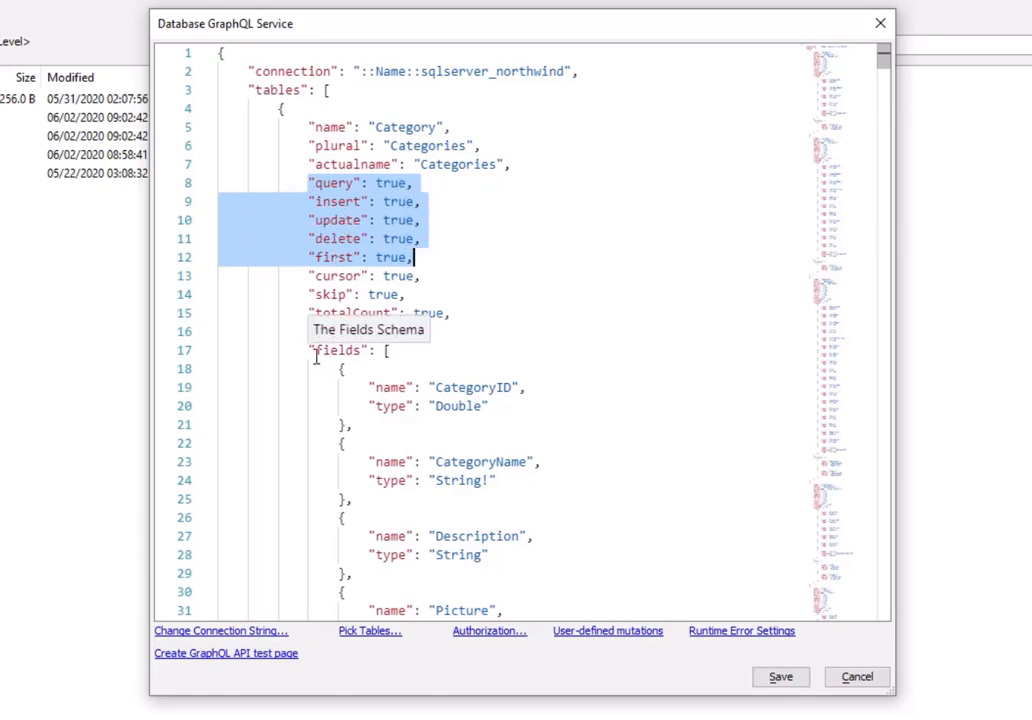
scroll(315, 357, down, 3)
scroll(315, 357, down, 3)
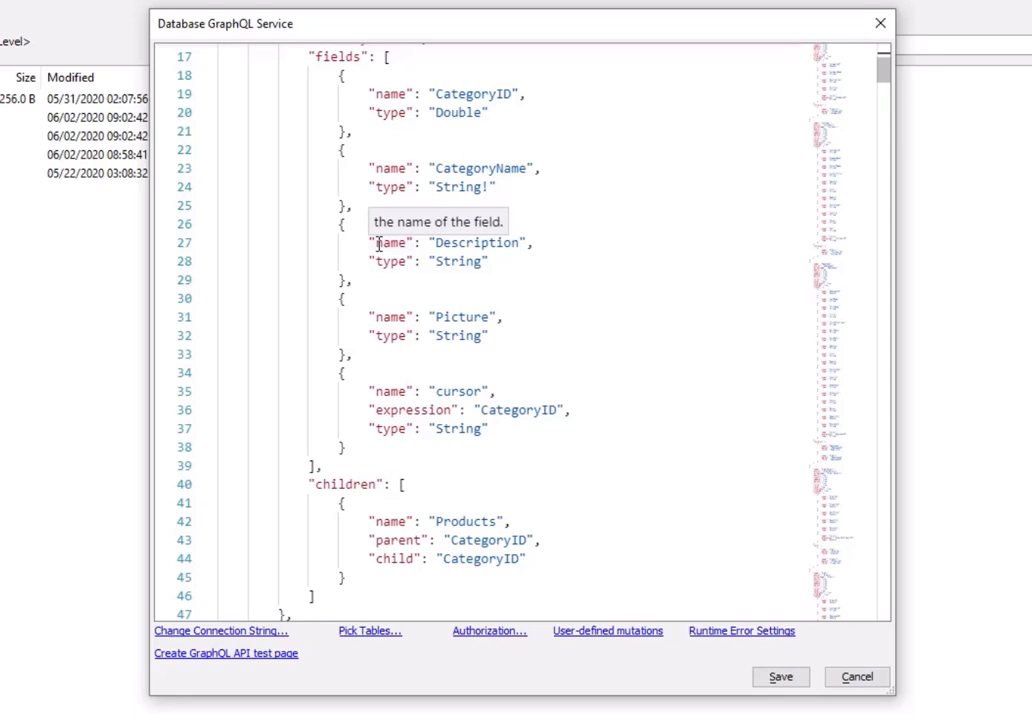
scroll(379, 243, up, 5)
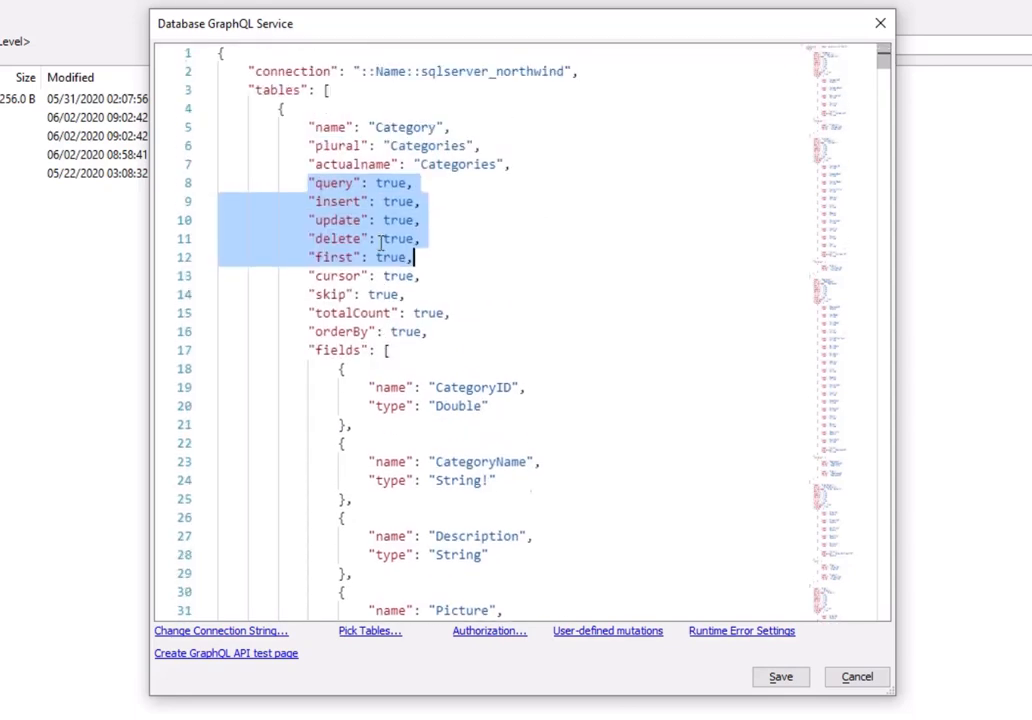
scroll(437, 340, down, 9)
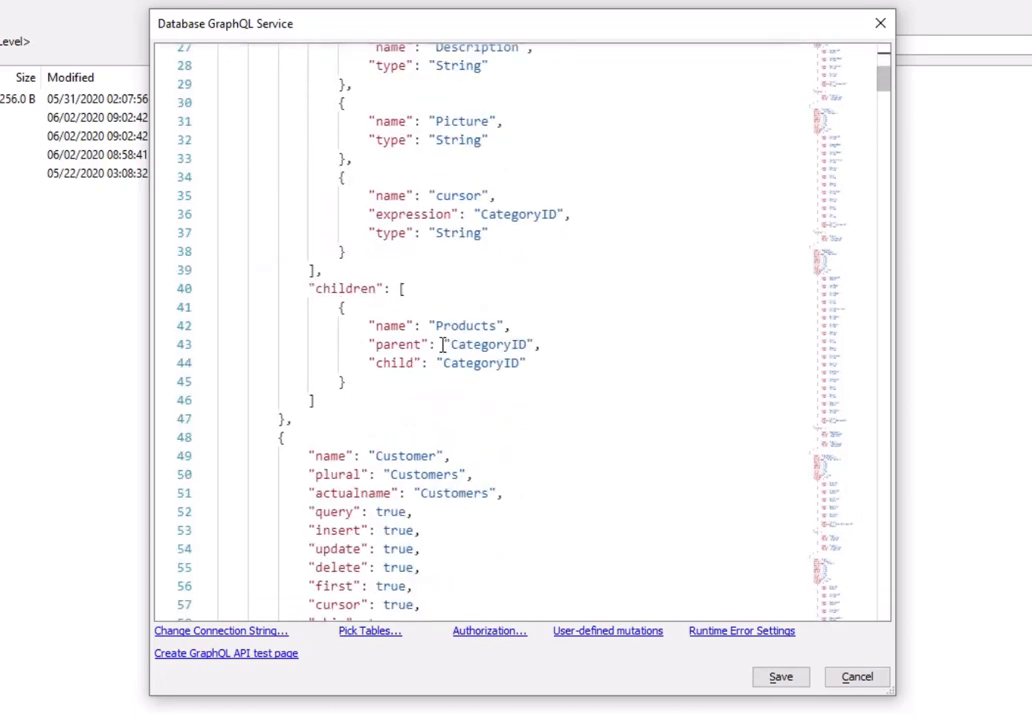
mouse_move(323, 292)
scroll(494, 301, up, 9)
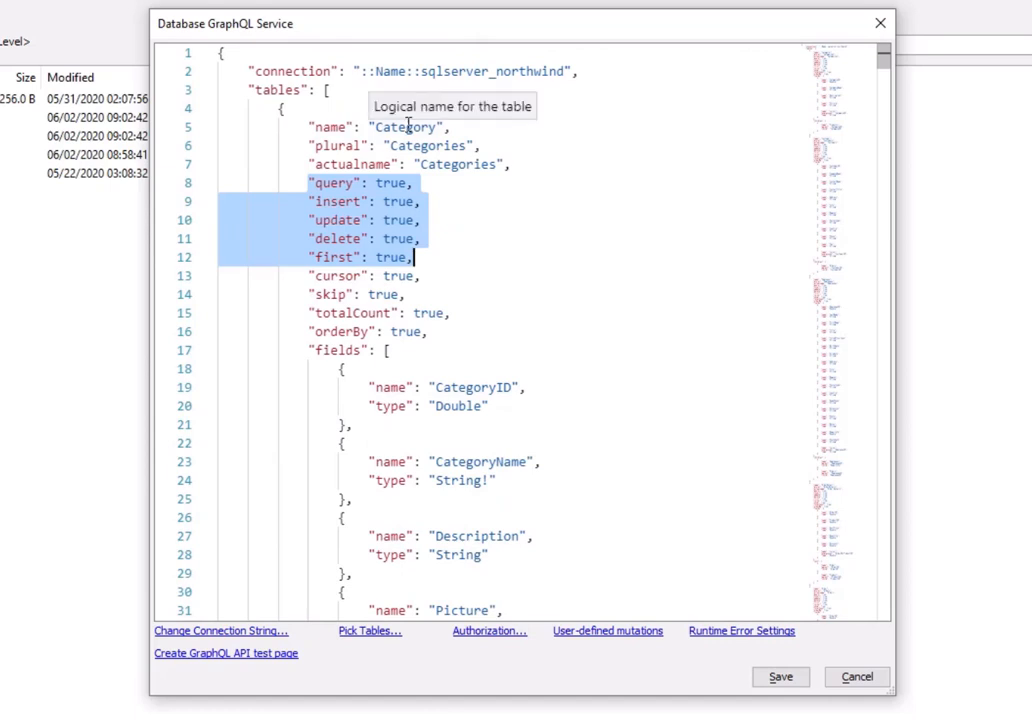
scroll(434, 216, down, 4)
scroll(434, 216, down, 4)
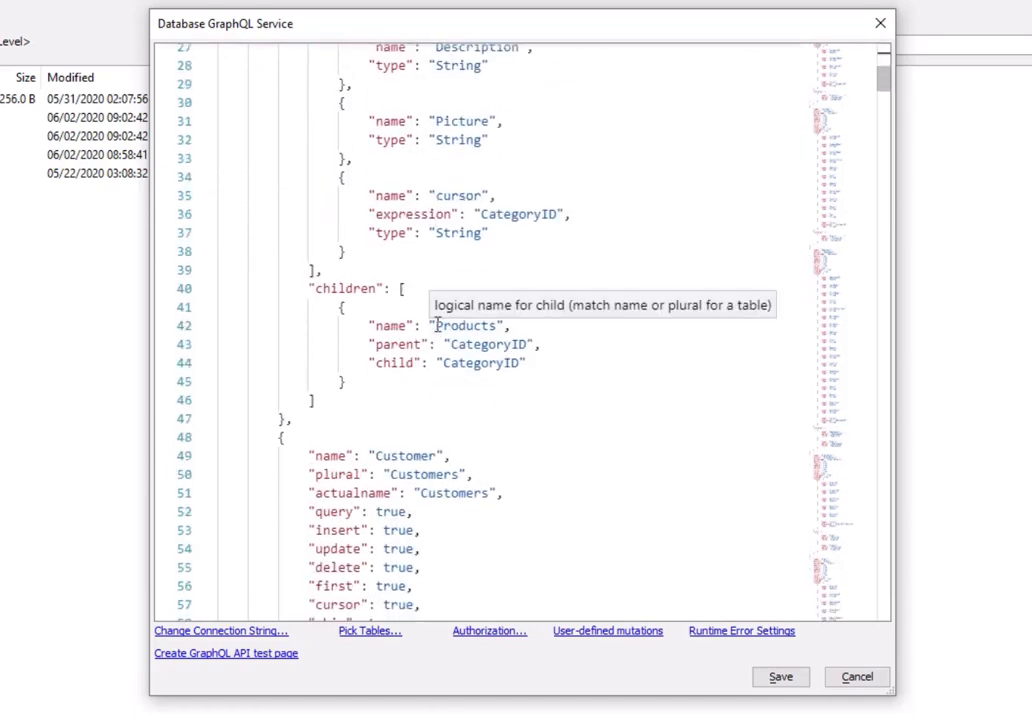
Examine the child relationships of the Customer and Employee tables and the joins of OrderDetail in the definition
scroll(408, 455, down, 3)
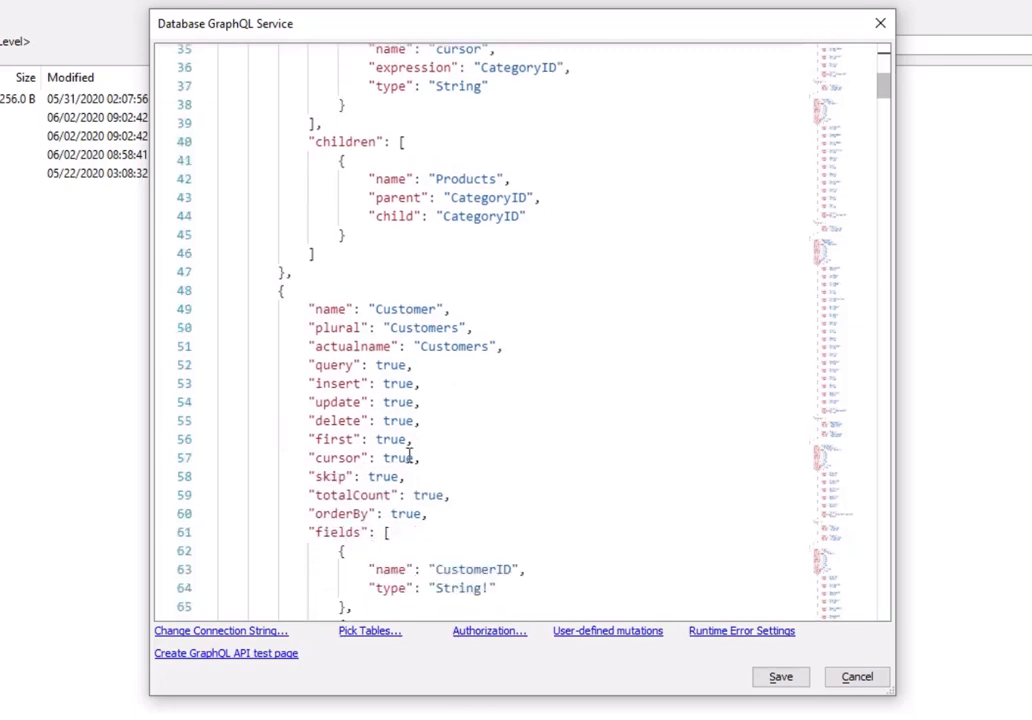
scroll(409, 455, down, 4)
scroll(409, 456, down, 9)
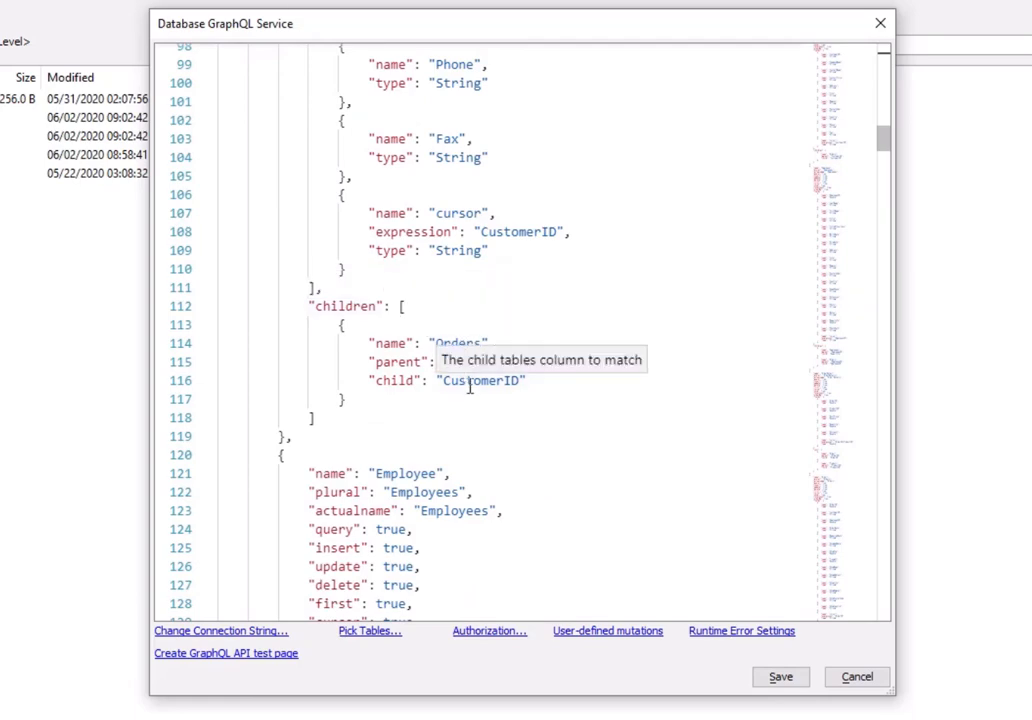
scroll(472, 438, down, 13)
scroll(472, 450, down, 20)
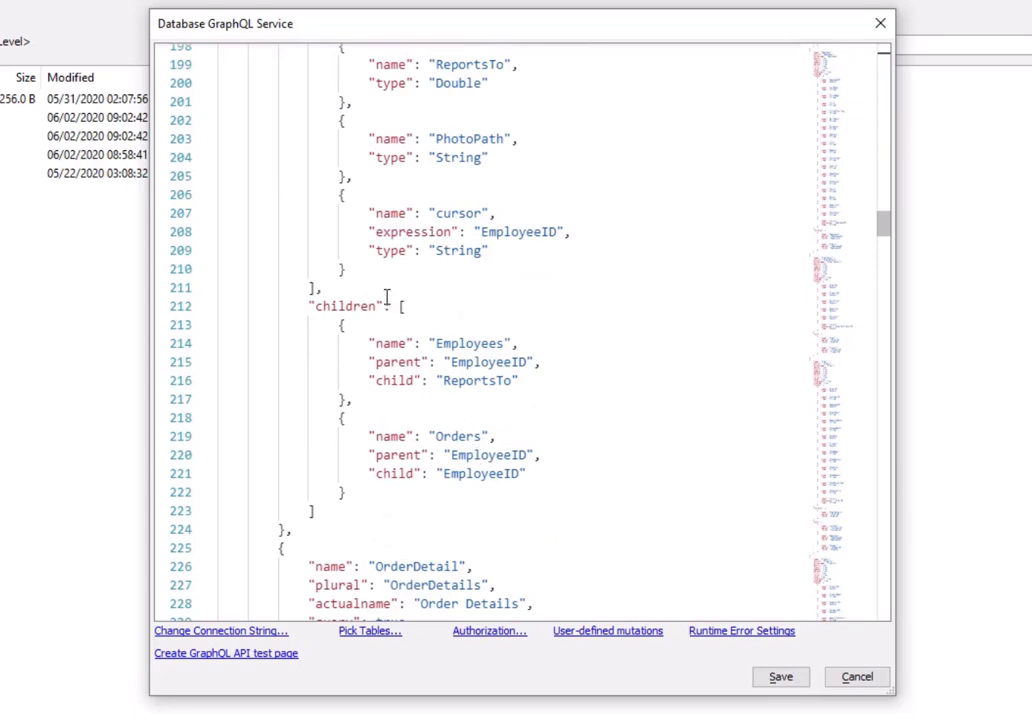
mouse_move(465, 344)
mouse_move(457, 436)
scroll(457, 436, down, 11)
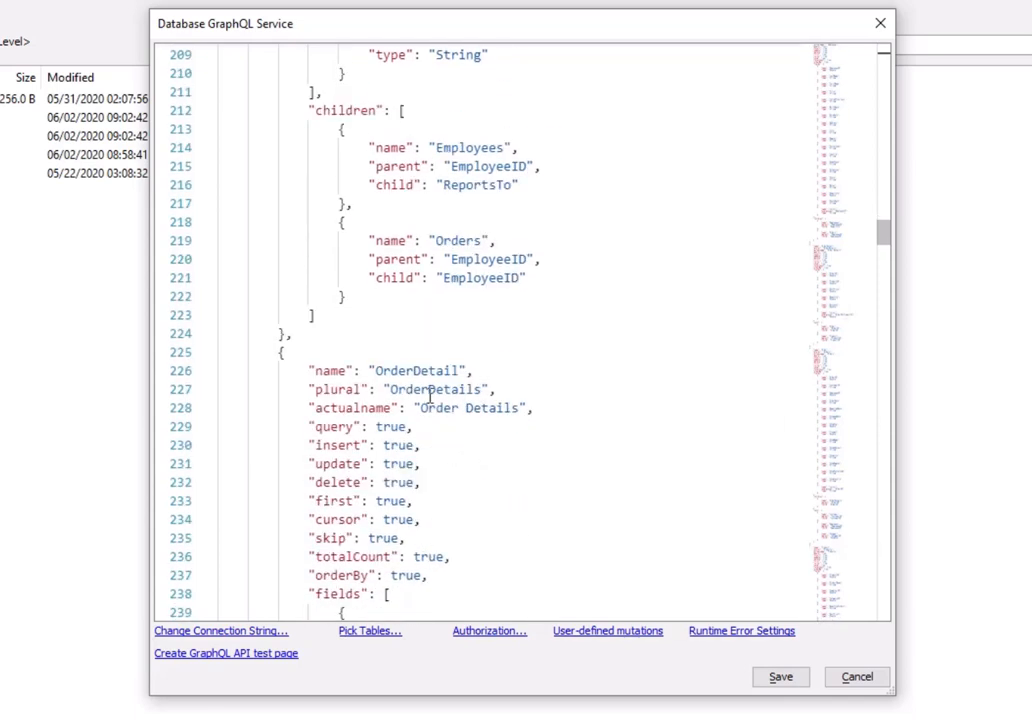
scroll(430, 393, down, 7)
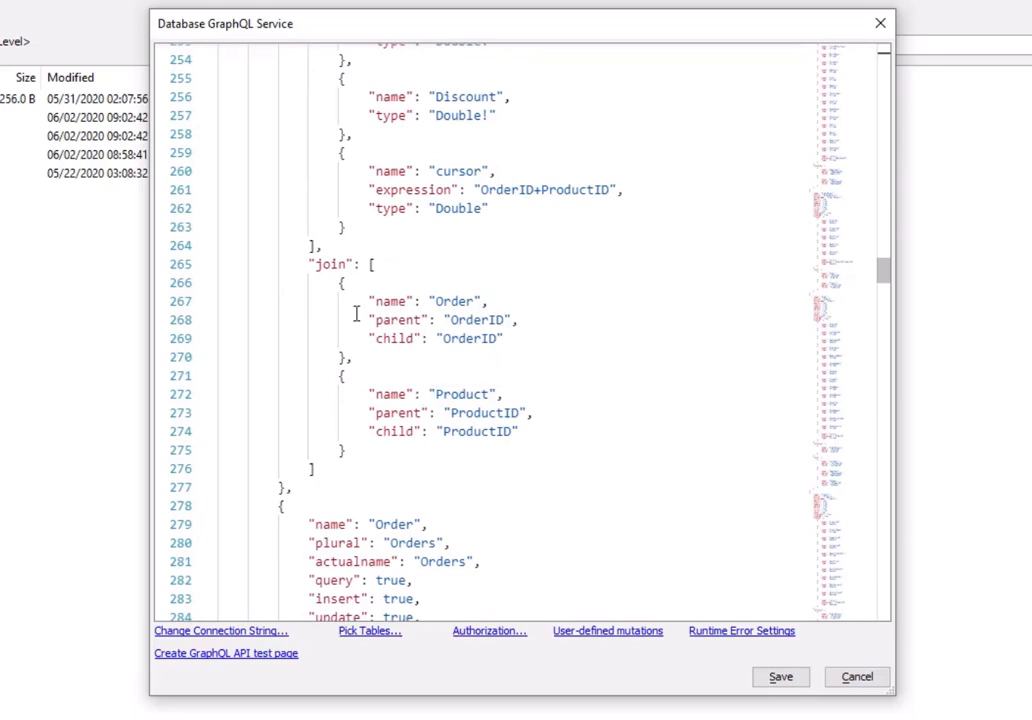
mouse_move(316, 268)
scroll(466, 400, down, 11)
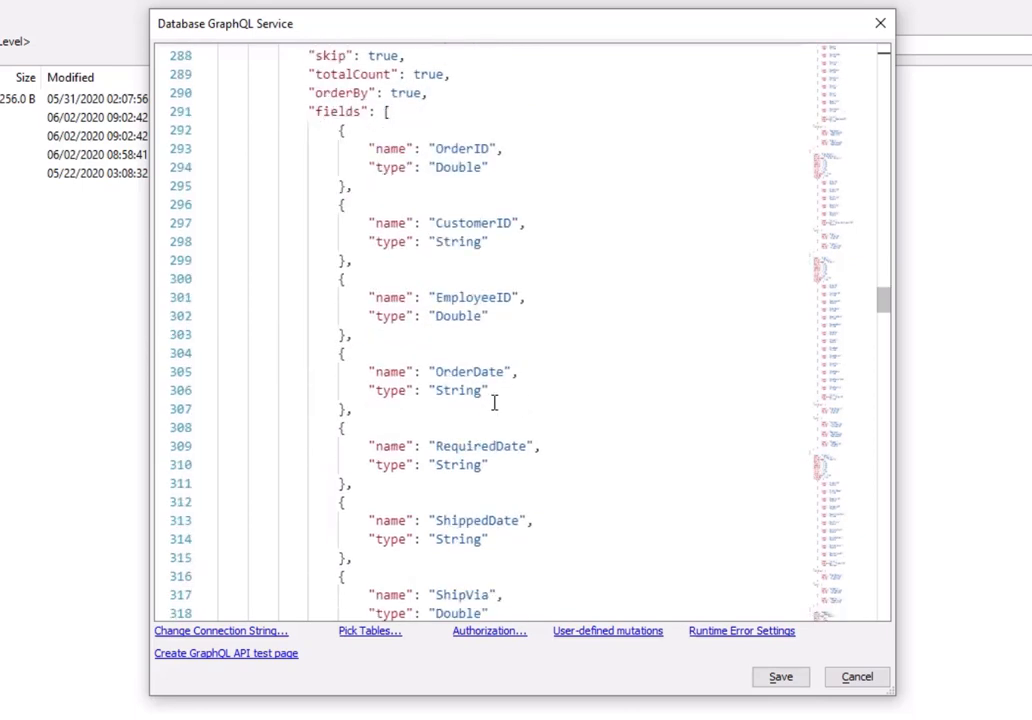
Save the GraphQL service definition in the demo project under the file name graphql1
click(781, 678)
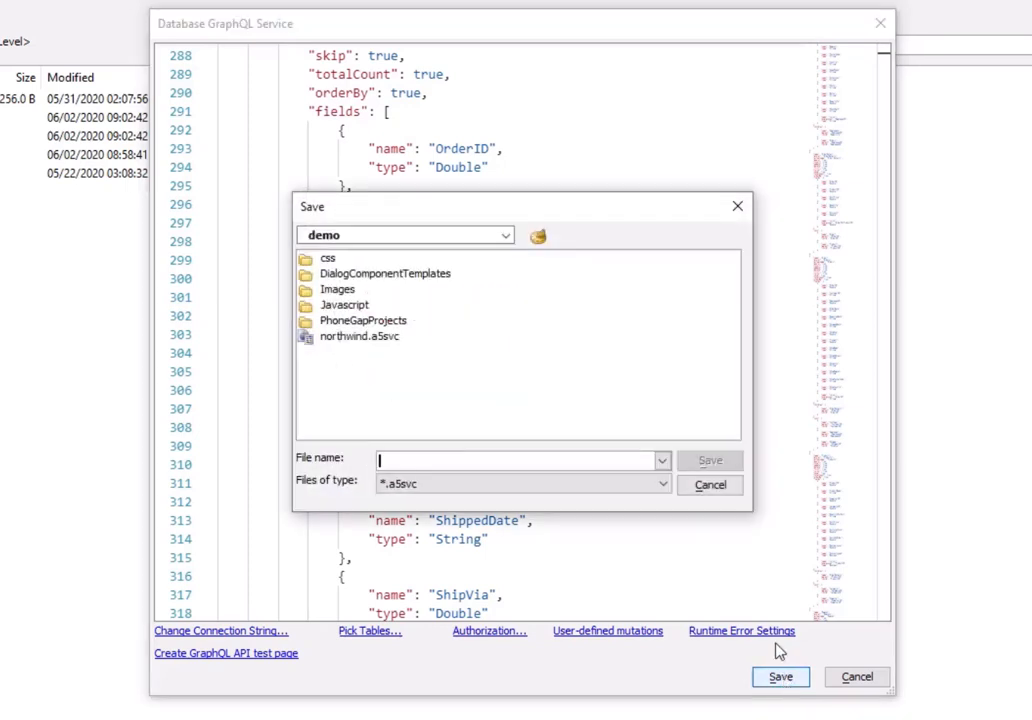
text(graphq)
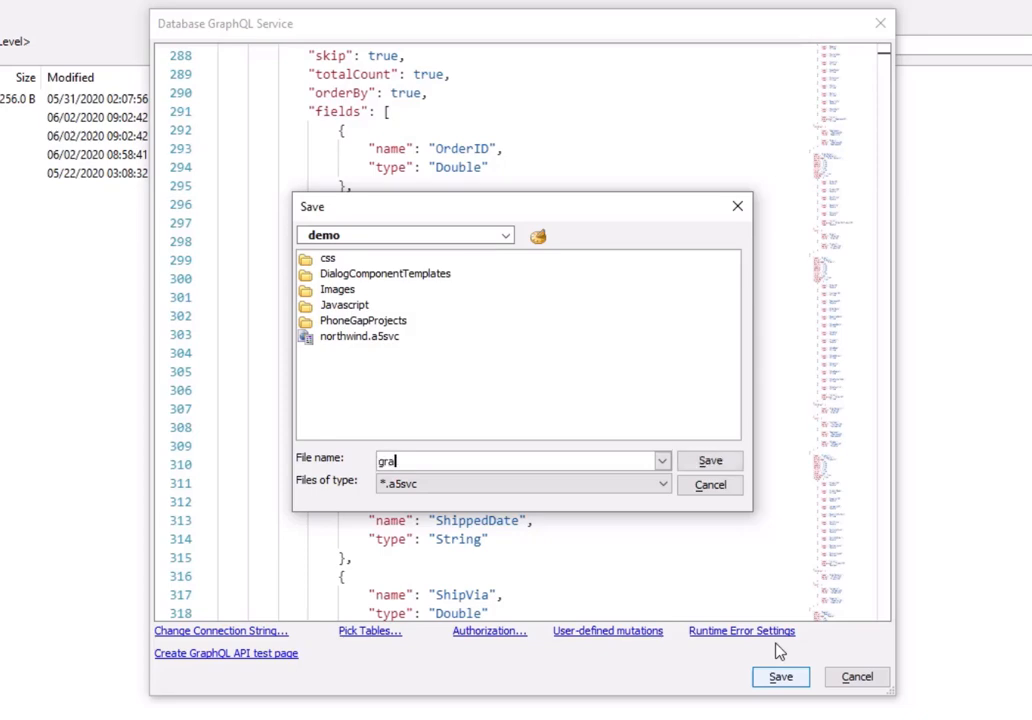
text(l1)
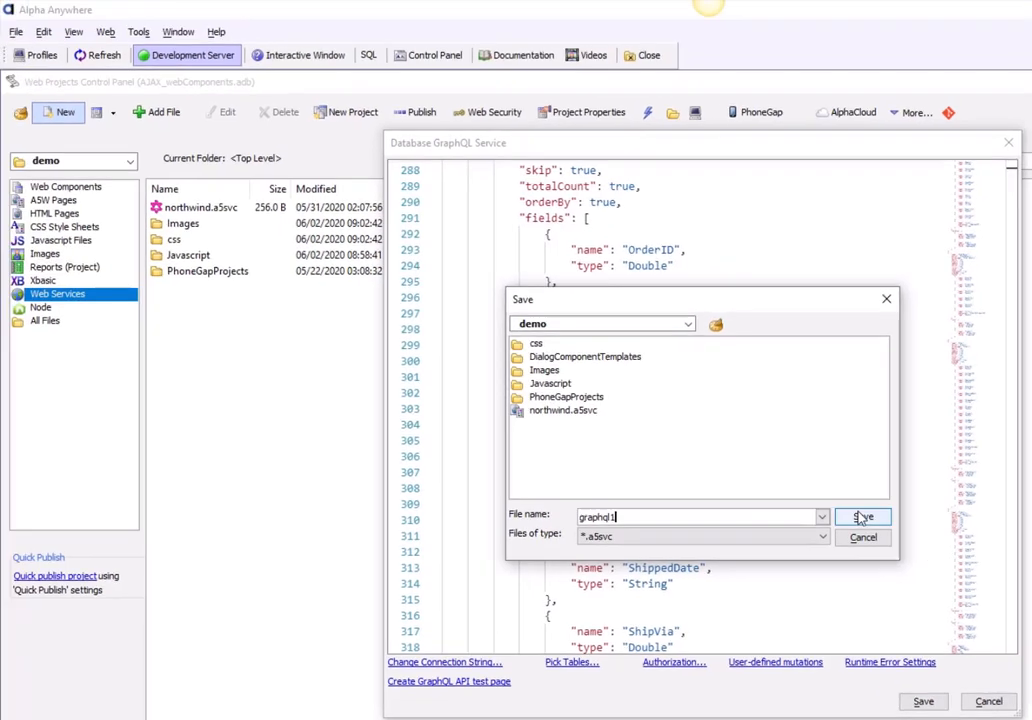
click(805, 495)
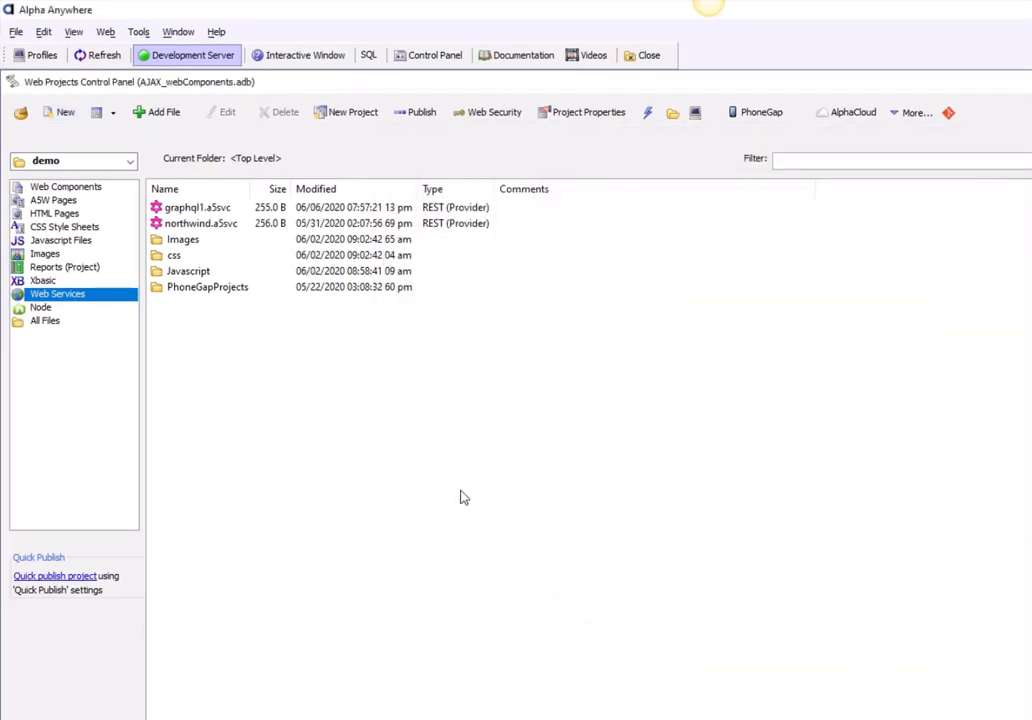